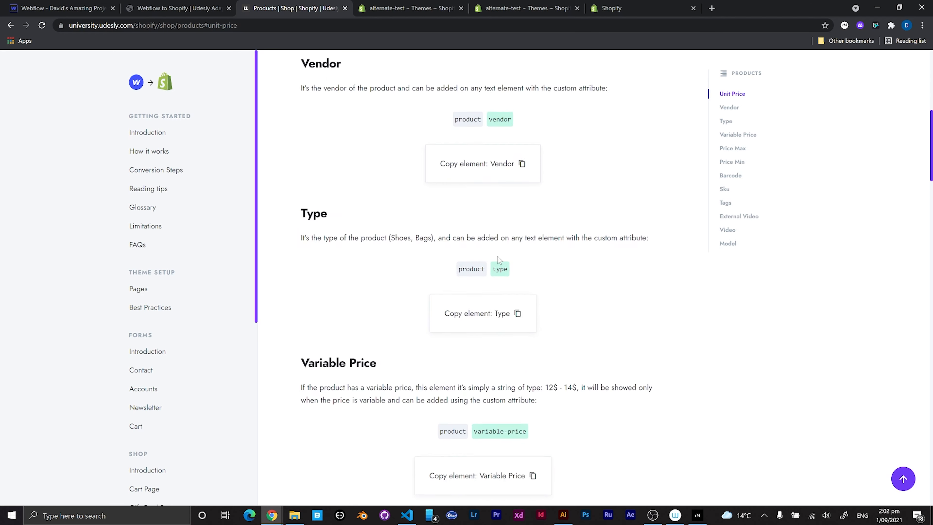
Step: Review the product attributes in the Udesly documentation, then add a text block below the prices in the Webflow product template
{"action": "scroll", "coordinate": [470, 284], "scroll_direction": "down", "scroll_amount": 4}
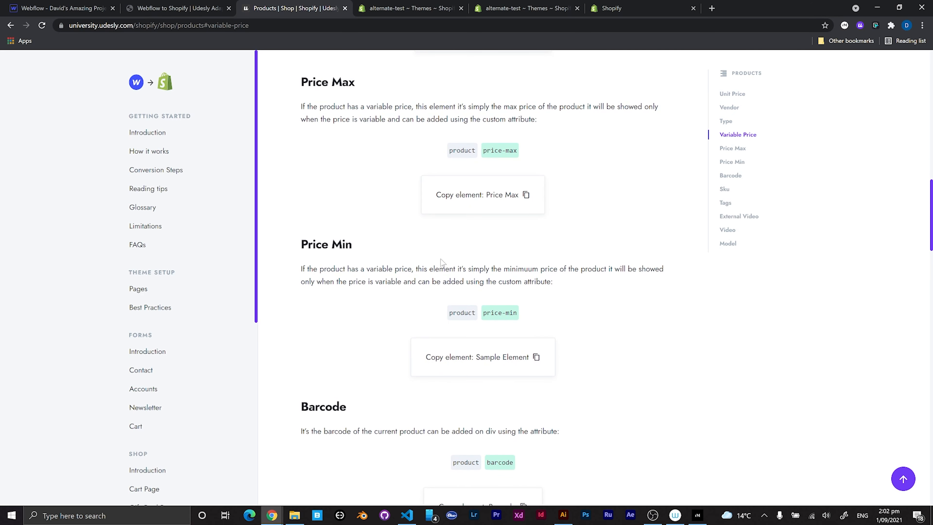
{"action": "scroll", "coordinate": [442, 262], "scroll_direction": "down", "scroll_amount": 8}
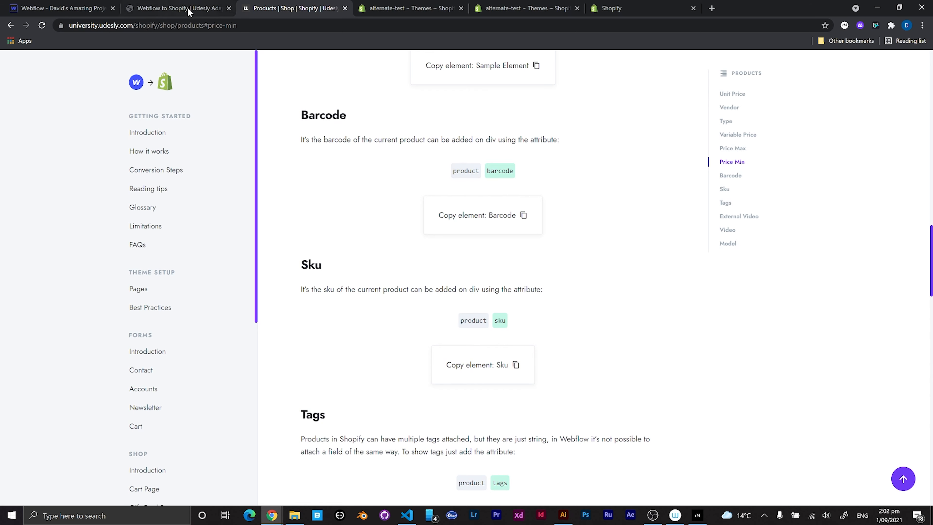
{"action": "left_click", "coordinate": [175, 8]}
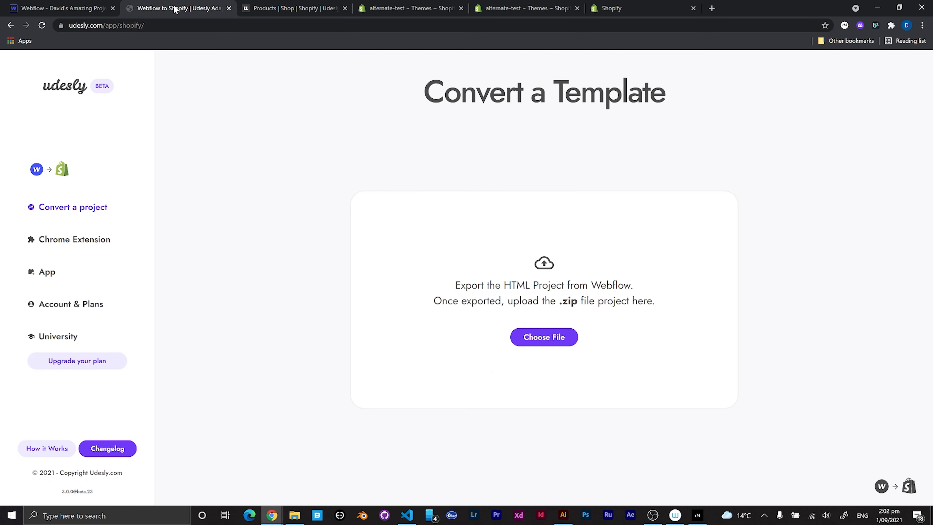
{"action": "left_click", "coordinate": [45, 8]}
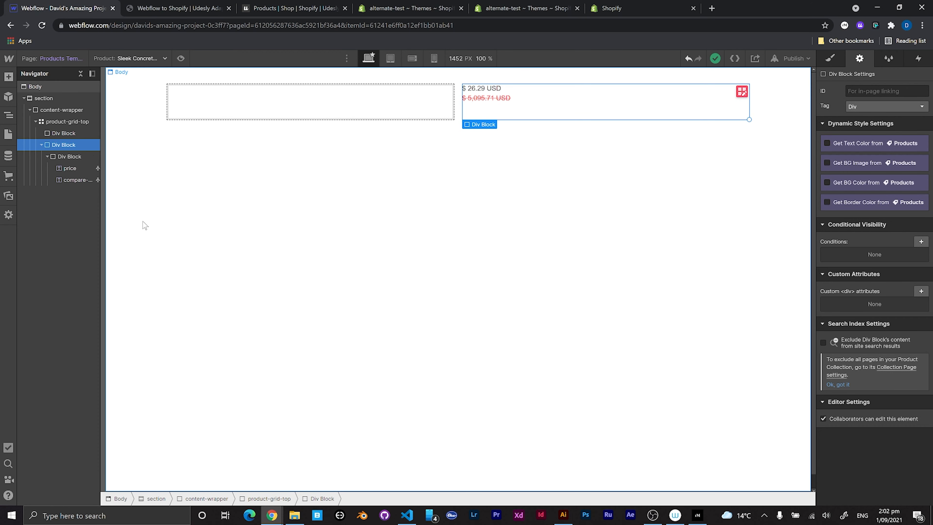
{"action": "key", "text": "ctrl+k"}
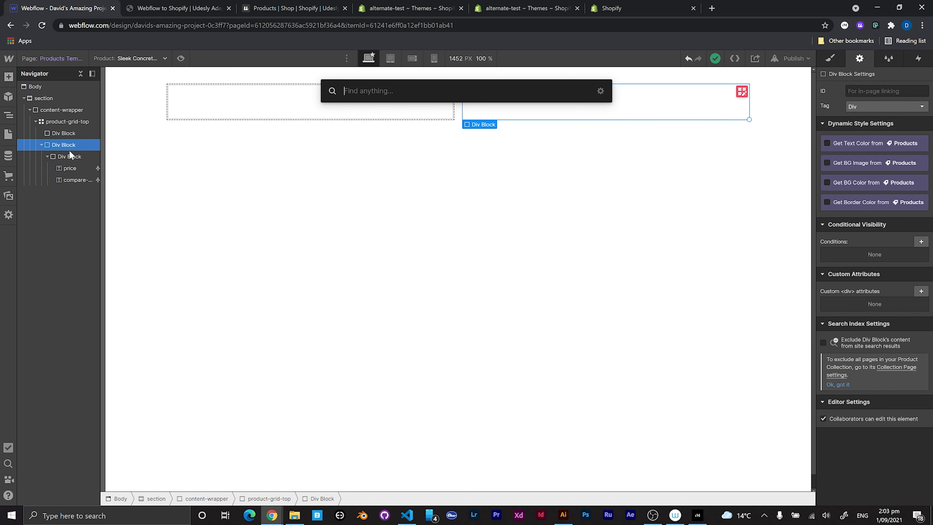
{"action": "type", "text": "tex"}
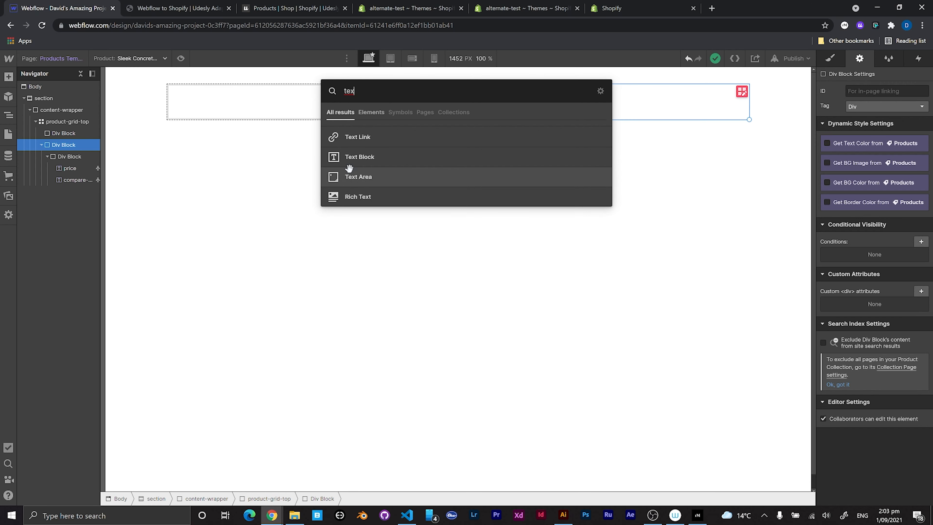
{"action": "left_click", "coordinate": [339, 156]}
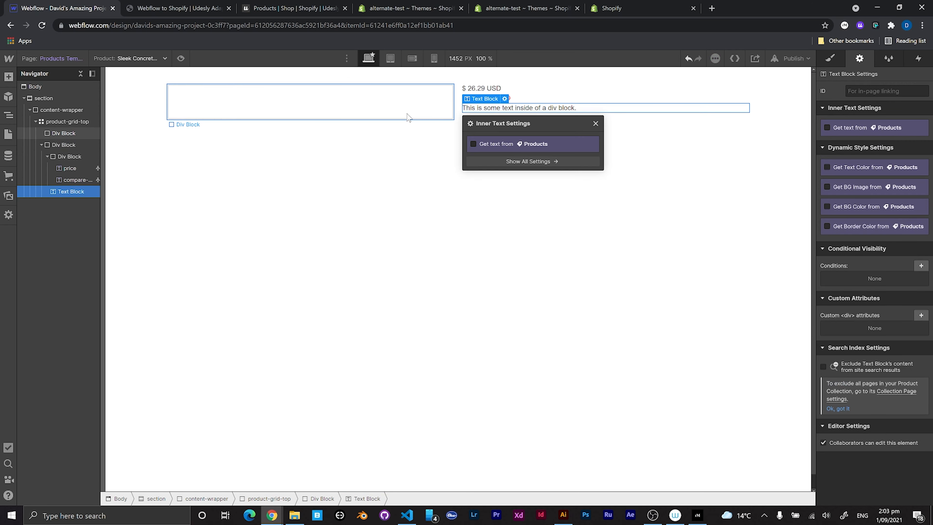
Step: Set the new text block's text to "SKU: 23456789" and wrap the number in a text span
{"action": "double_click", "coordinate": [514, 108]}
{"action": "left_click_drag", "start_coordinate": [575, 107], "coordinate": [465, 107]}
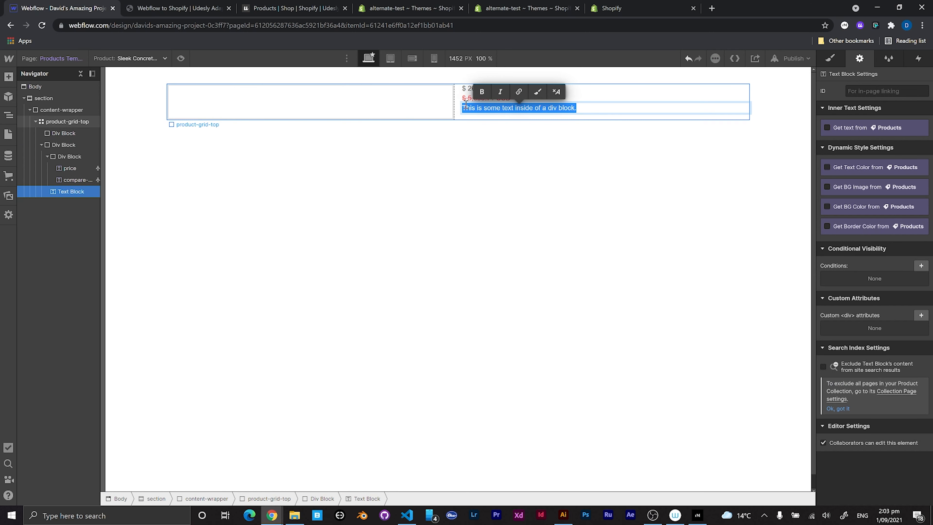
{"action": "type", "text": "Sk"}
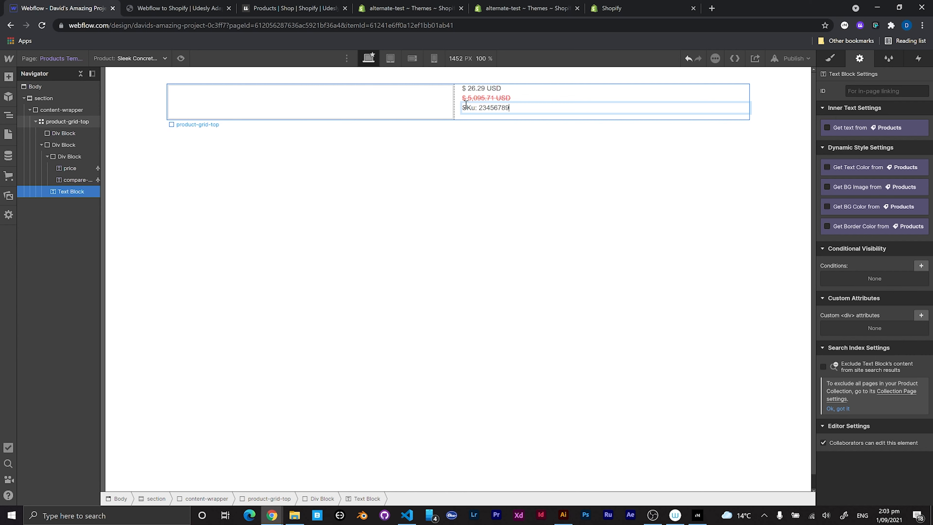
{"action": "left_click", "coordinate": [533, 146]}
{"action": "left_click", "coordinate": [471, 108]}
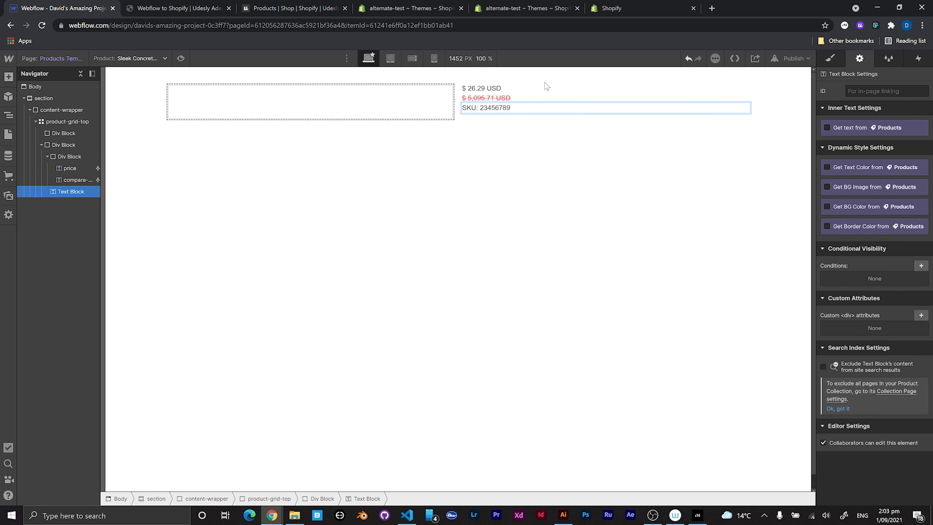
{"action": "left_click", "coordinate": [522, 138]}
{"action": "double_click", "coordinate": [490, 108]}
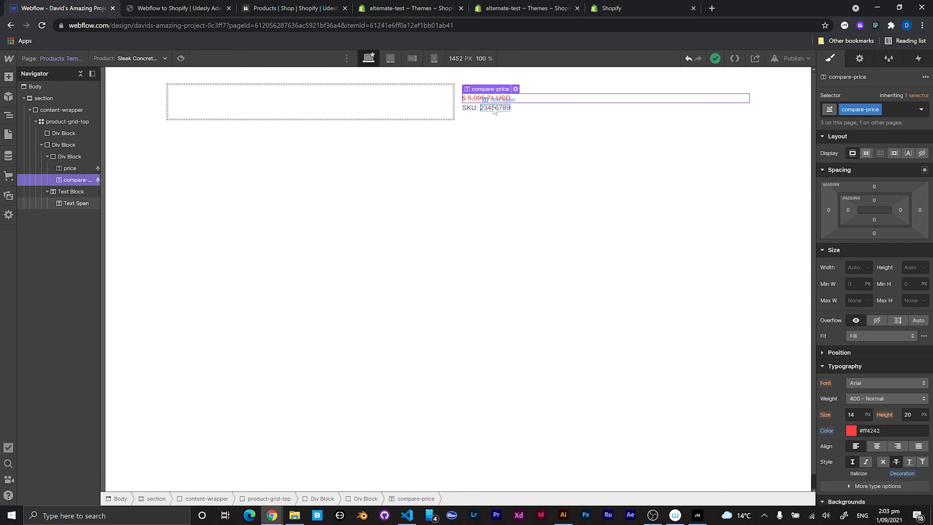
Step: Add a custom attribute named product with value sku to the SKU number's text span, copying both from the Udesly documentation
{"action": "left_click", "coordinate": [869, 58]}
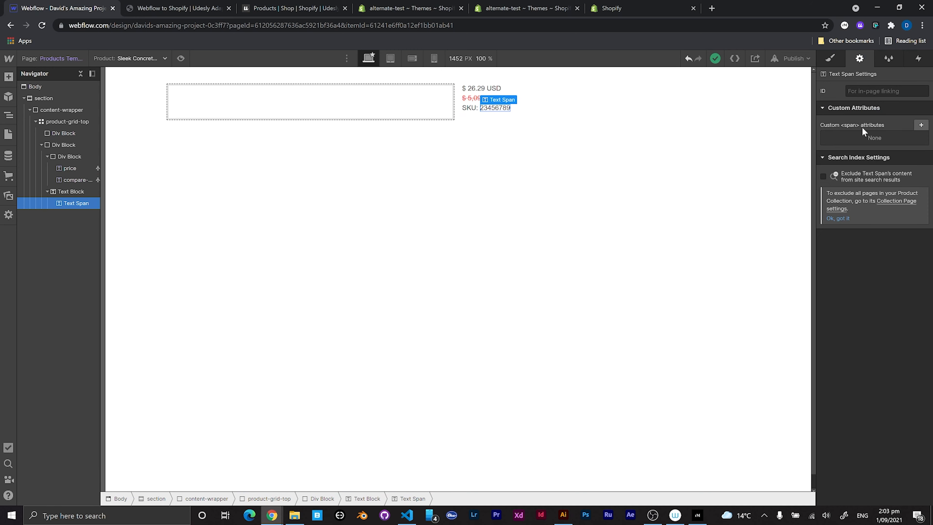
{"action": "left_click", "coordinate": [920, 125]}
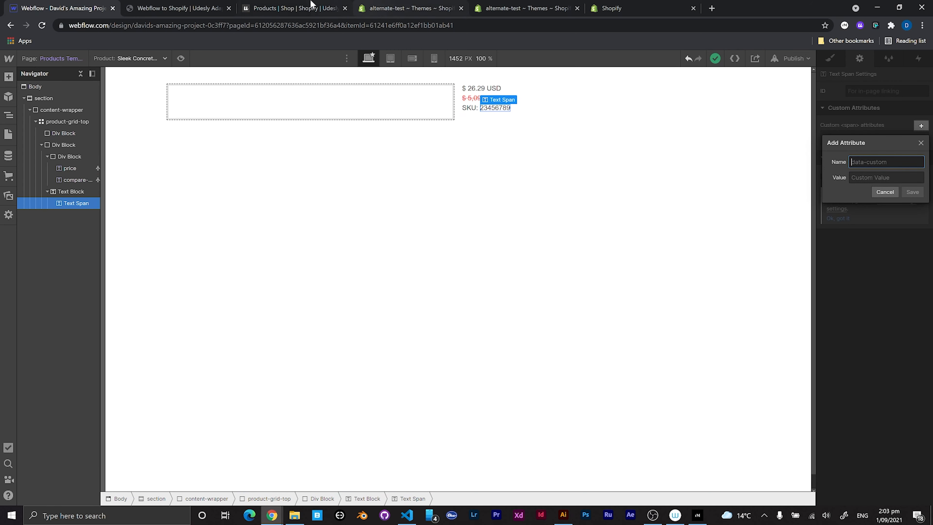
{"action": "left_click", "coordinate": [192, 9]}
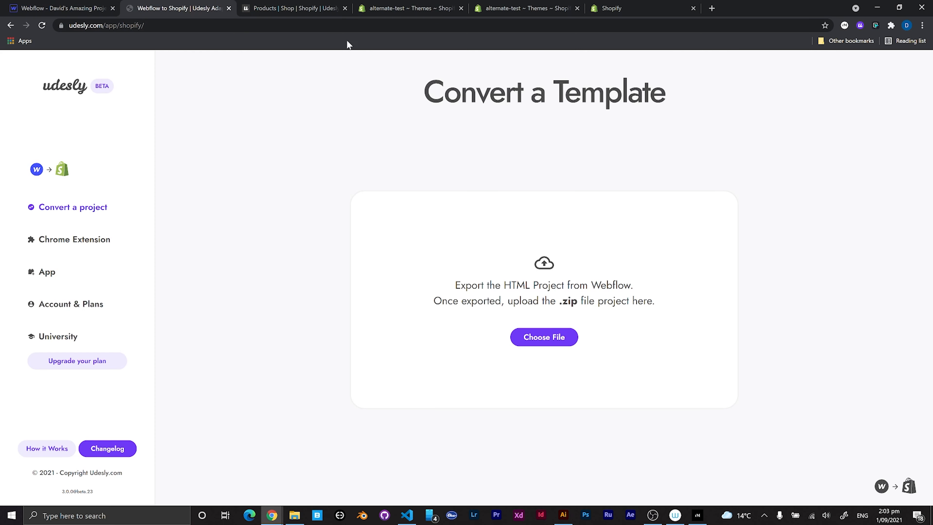
{"action": "left_click", "coordinate": [308, 5]}
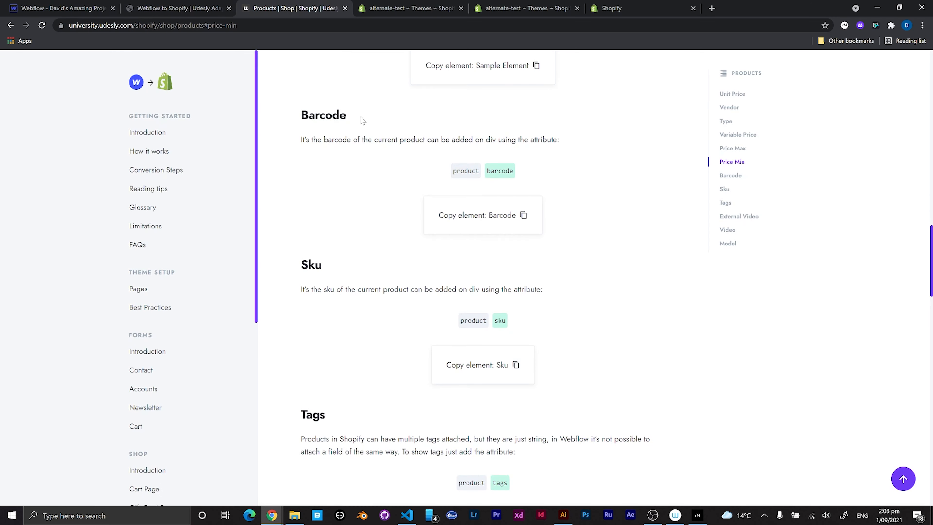
{"action": "left_click", "coordinate": [473, 321]}
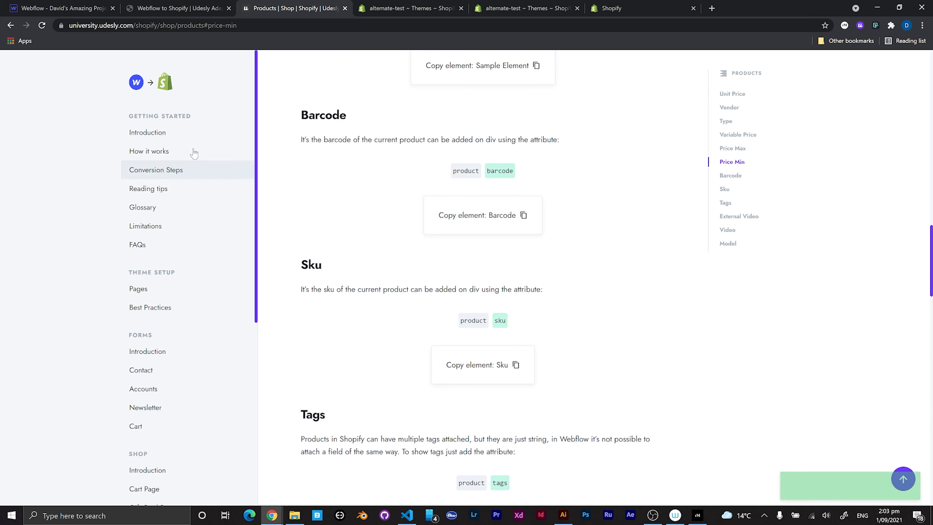
{"action": "left_click", "coordinate": [59, 8]}
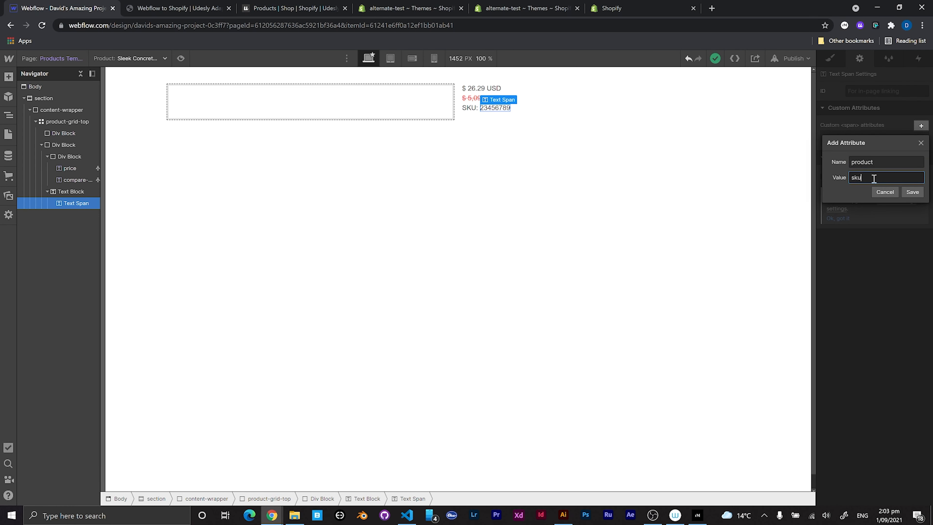
{"action": "left_click", "coordinate": [259, 5]}
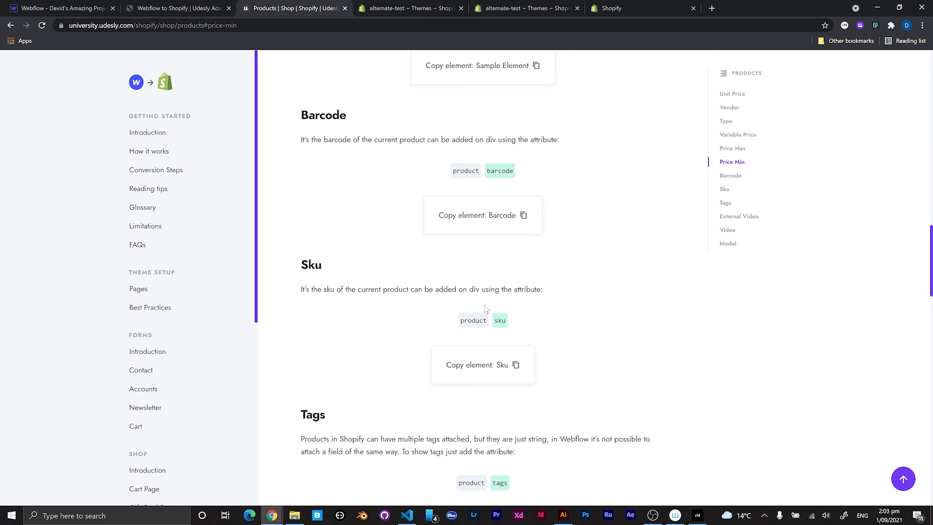
{"action": "left_click", "coordinate": [505, 328]}
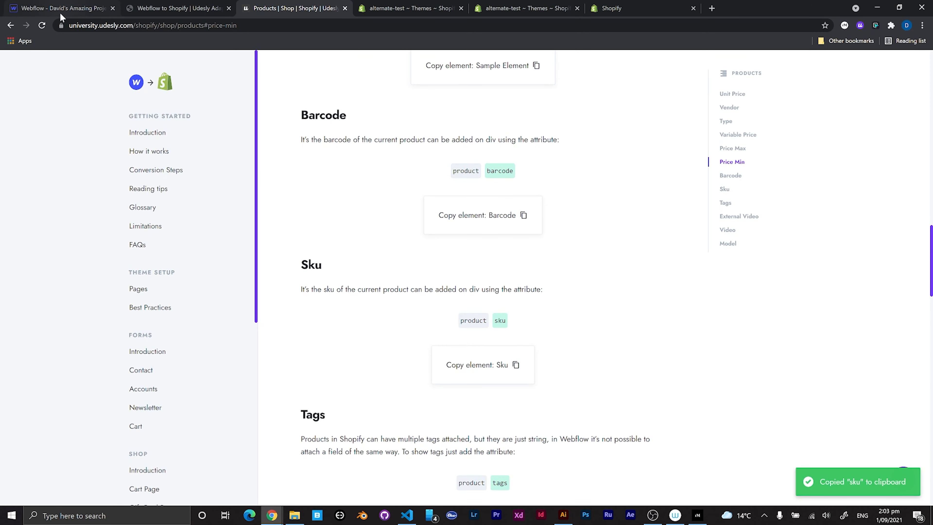
{"action": "left_click", "coordinate": [59, 9]}
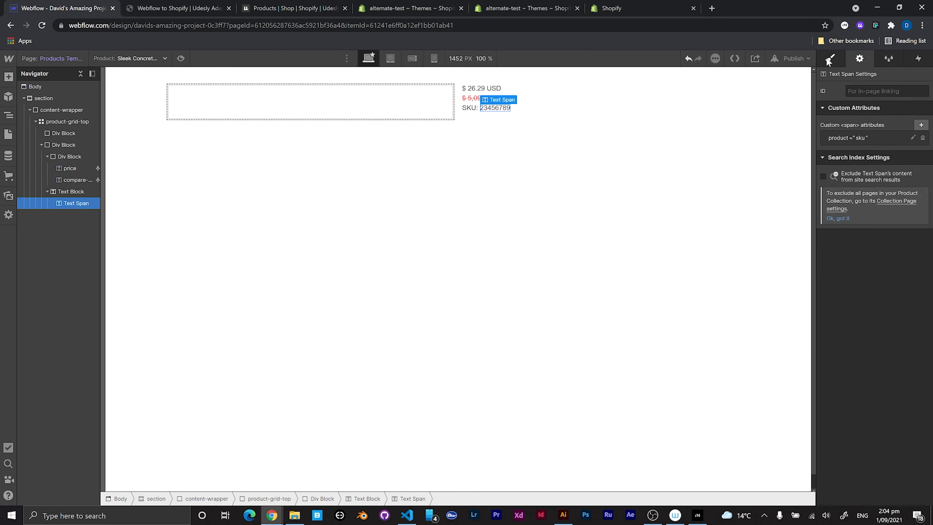
Step: Set the SKU number's text span to font weight 700 - Bold
{"action": "left_click", "coordinate": [830, 58]}
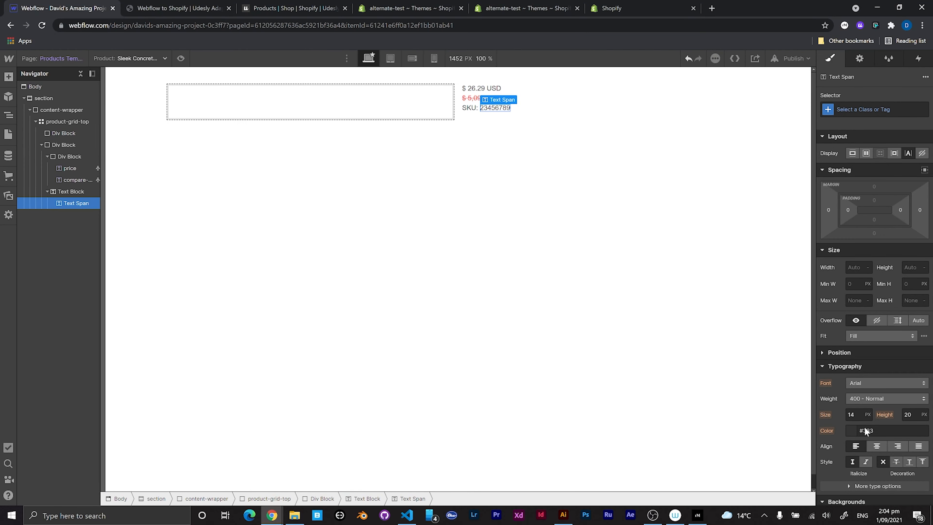
{"action": "left_click", "coordinate": [867, 400]}
{"action": "left_click", "coordinate": [864, 437]}
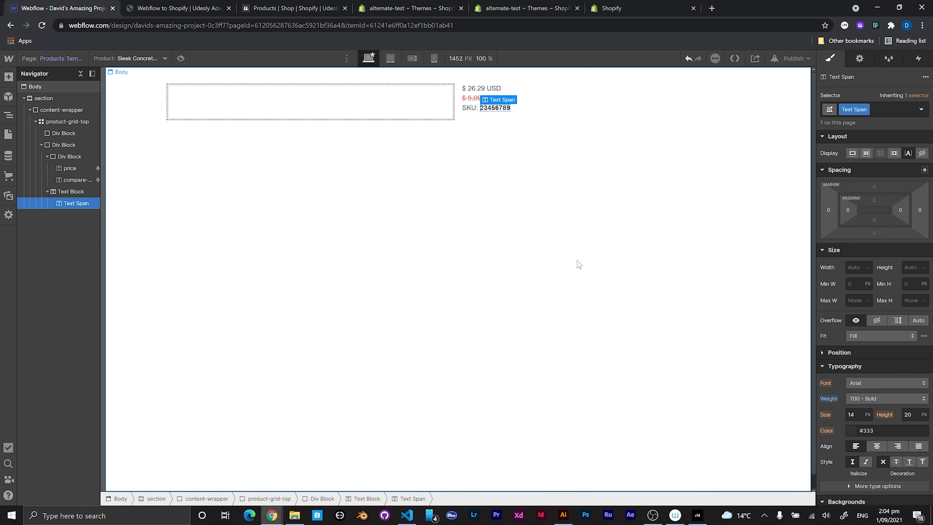
Step: Duplicate the SKU text block below the original and change the copy's label to "Made By"
{"action": "left_click", "coordinate": [542, 159]}
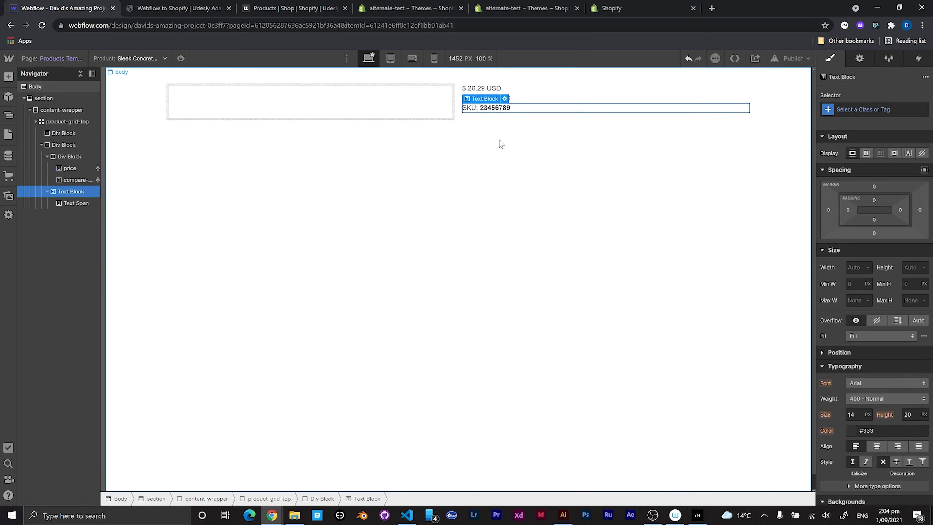
{"action": "key", "text": "ctrl+v"}
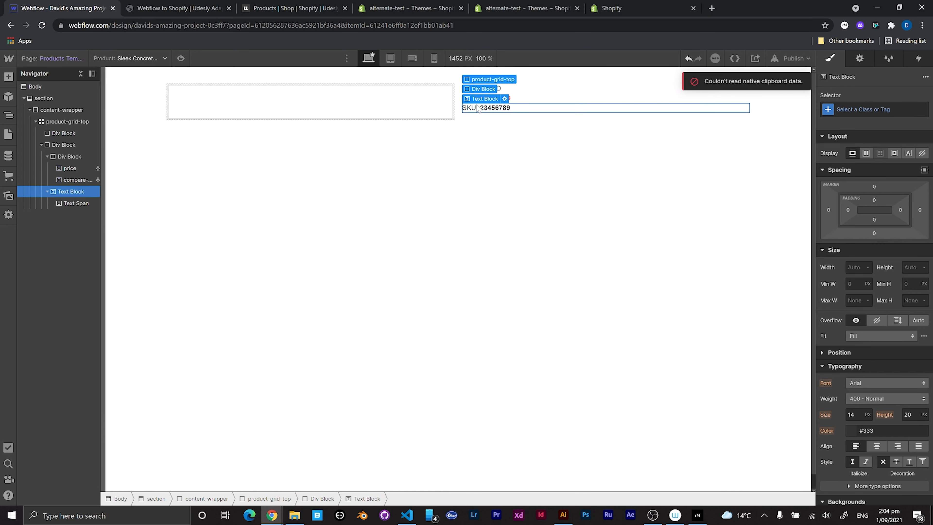
{"action": "key", "text": "ctrl+v"}
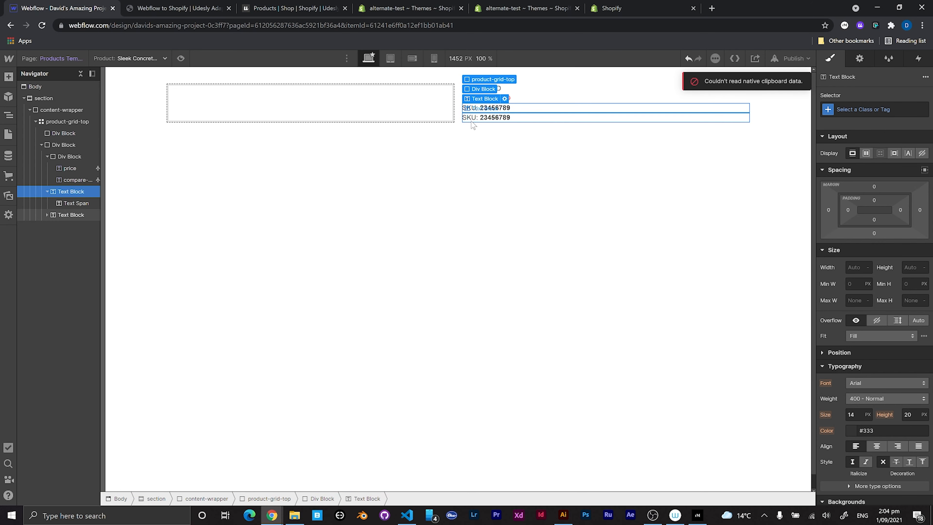
{"action": "double_click", "coordinate": [473, 120]}
{"action": "left_click_drag", "start_coordinate": [476, 120], "coordinate": [455, 120]}
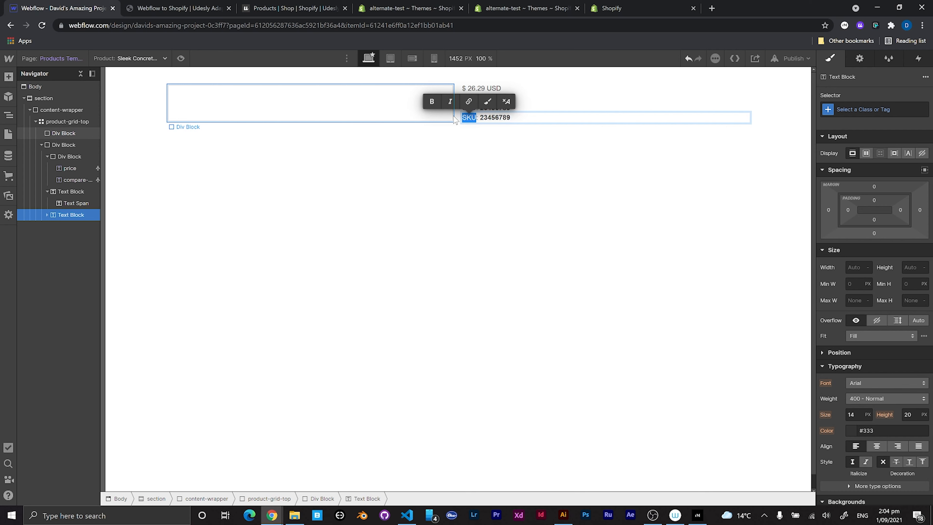
{"action": "type", "text": "MA"}
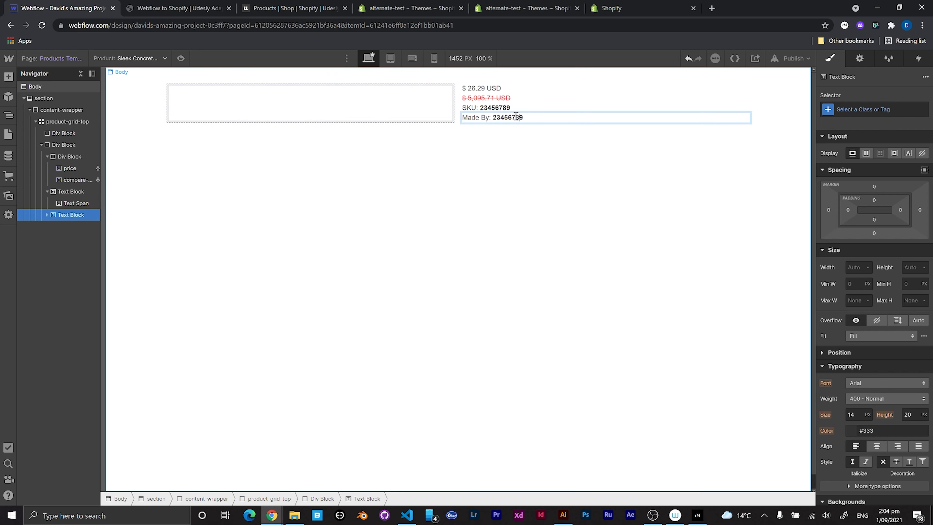
Step: Change the product attribute's value on the Made By line's text span to vendor, copied from the Udesly documentation
{"action": "left_click_drag", "start_coordinate": [503, 118], "coordinate": [493, 119]}
{"action": "left_click", "coordinate": [502, 140]}
{"action": "left_click", "coordinate": [509, 118]}
{"action": "left_click", "coordinate": [509, 118]}
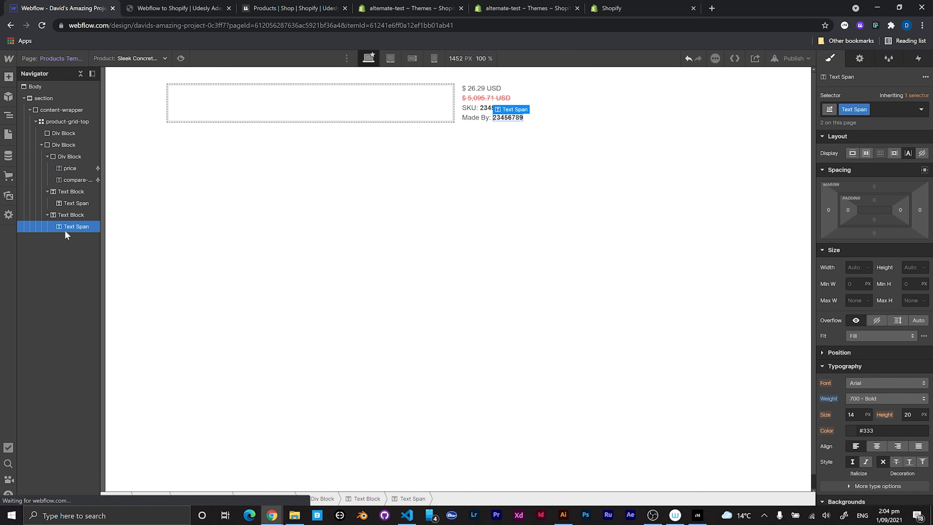
{"action": "left_click", "coordinate": [183, 8]}
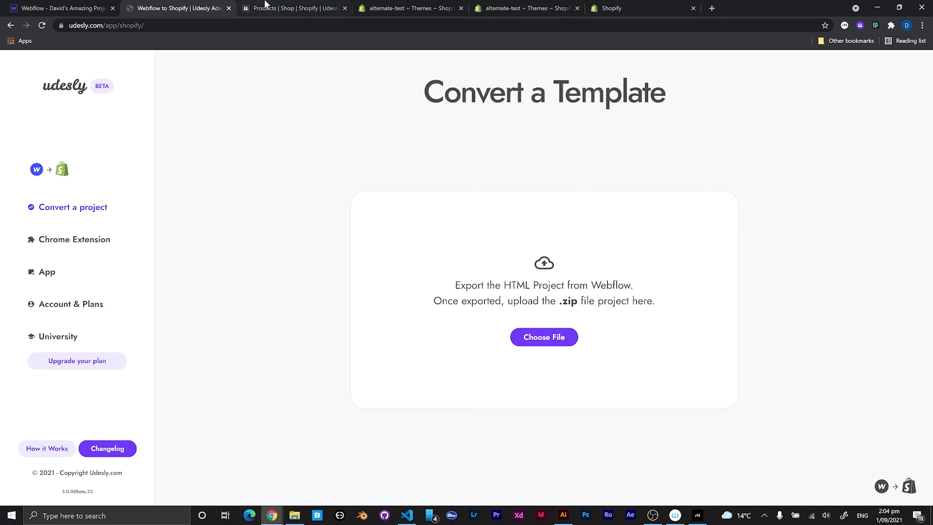
{"action": "left_click", "coordinate": [271, 7]}
{"action": "scroll", "coordinate": [389, 257], "scroll_direction": "up", "scroll_amount": 4}
{"action": "scroll", "coordinate": [396, 268], "scroll_direction": "up", "scroll_amount": 12}
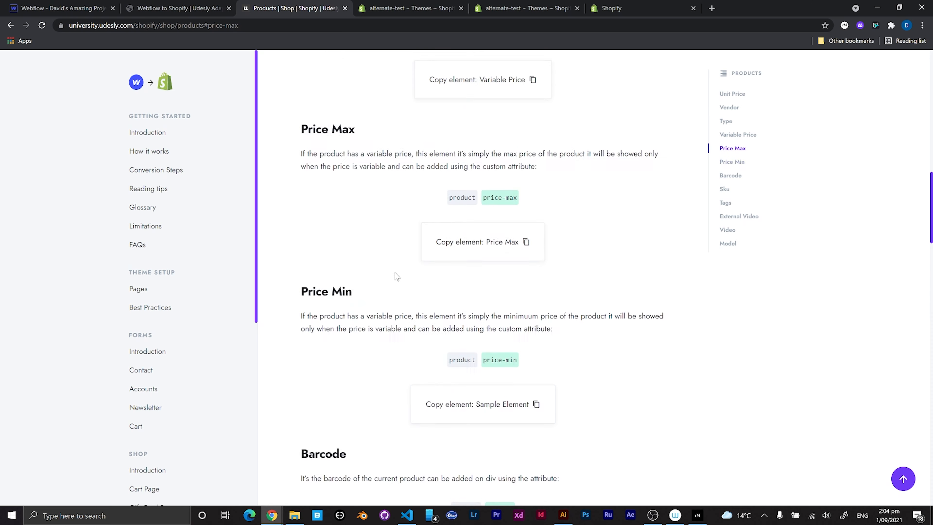
{"action": "scroll", "coordinate": [402, 251], "scroll_direction": "up", "scroll_amount": 3}
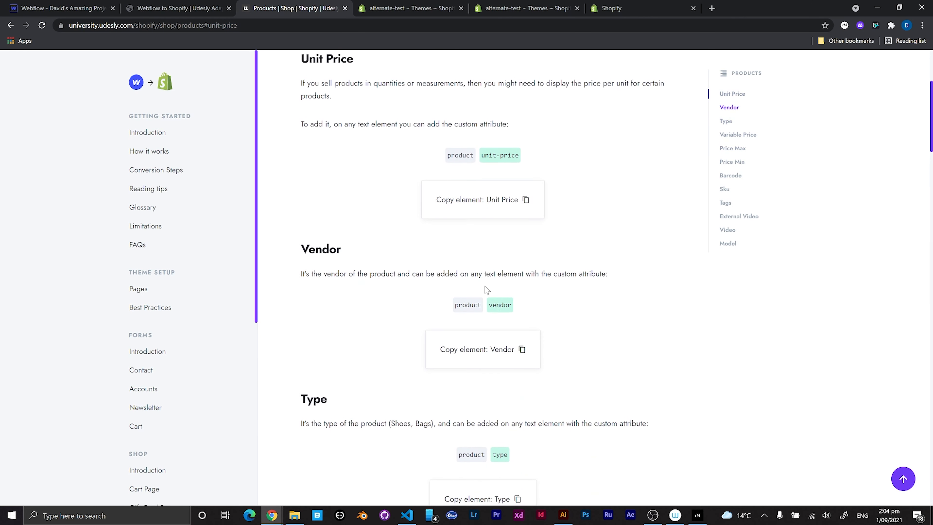
{"action": "left_click", "coordinate": [500, 307]}
{"action": "left_click", "coordinate": [23, 4]}
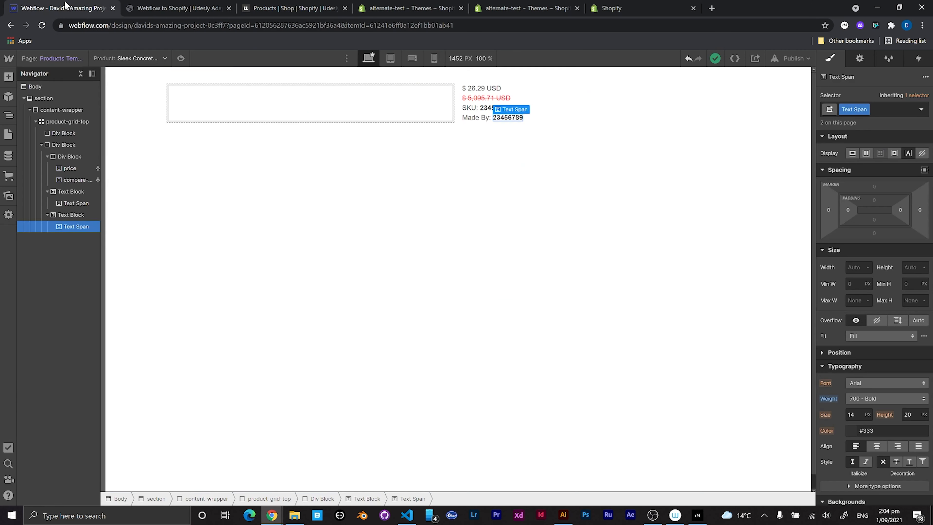
{"action": "left_click", "coordinate": [858, 58]}
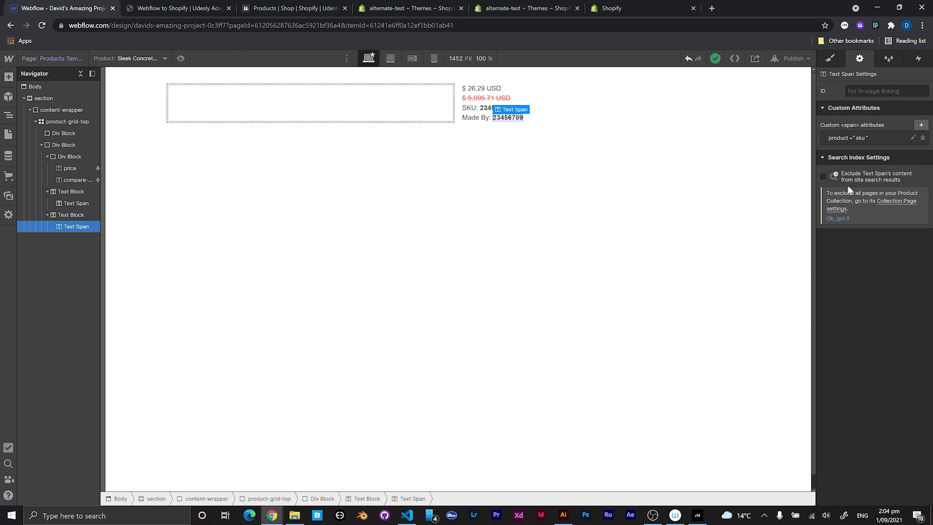
{"action": "left_click", "coordinate": [880, 139]}
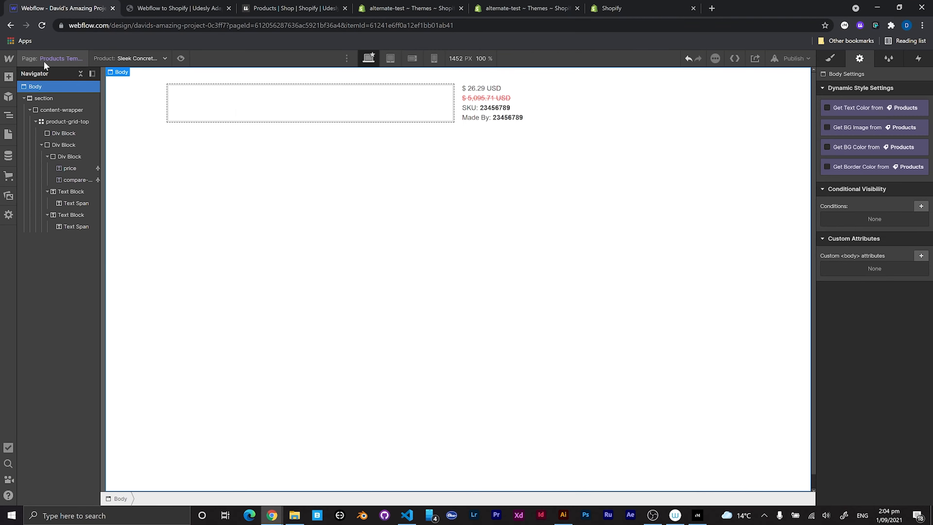
Step: Add an H1 heading and nest it in the product details div block below the Made By text block
{"action": "left_click", "coordinate": [45, 60]}
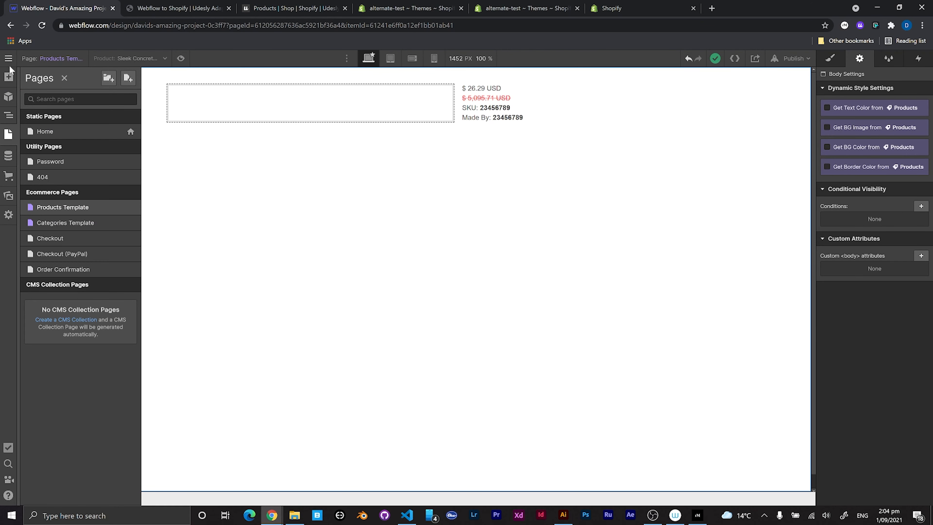
{"action": "key", "text": "a"}
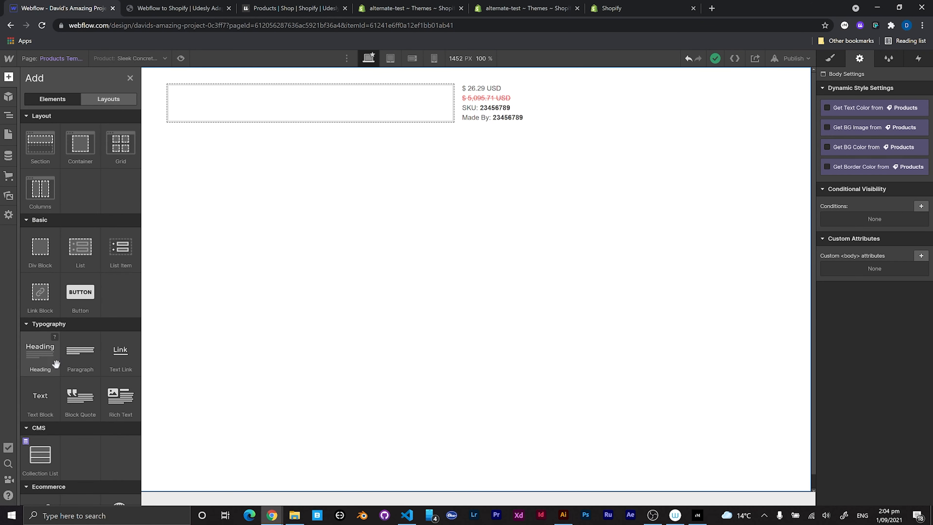
{"action": "left_click_drag", "start_coordinate": [55, 355], "coordinate": [328, 343]}
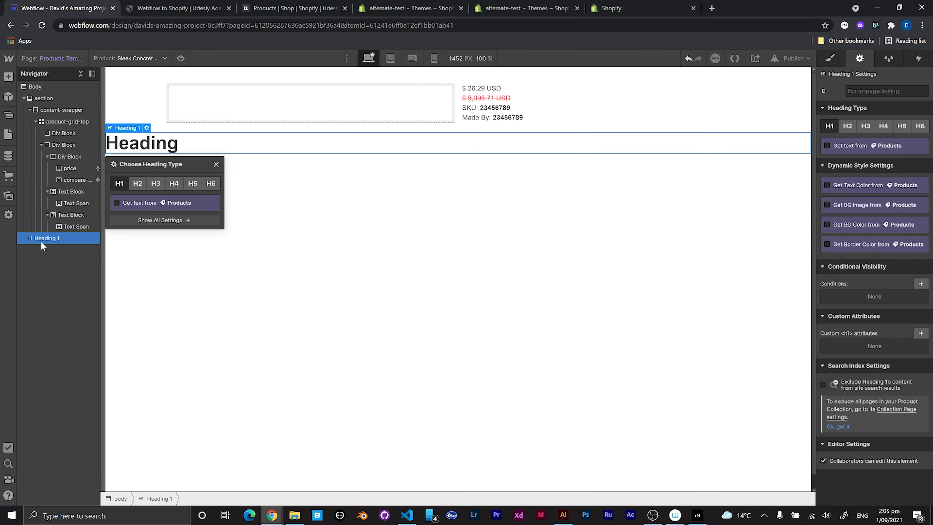
{"action": "left_click", "coordinate": [46, 157]}
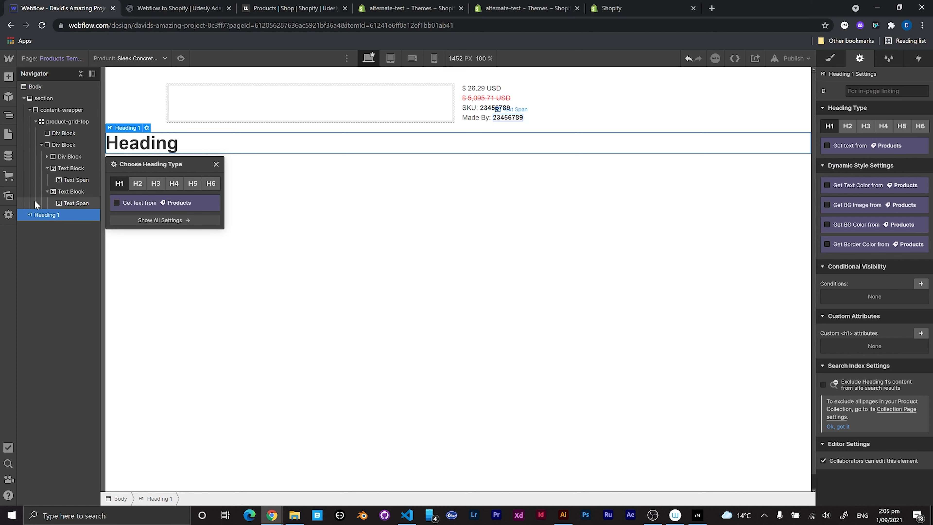
{"action": "left_click", "coordinate": [47, 168]}
{"action": "left_click", "coordinate": [47, 180]}
{"action": "left_click_drag", "start_coordinate": [23, 190], "coordinate": [63, 192]}
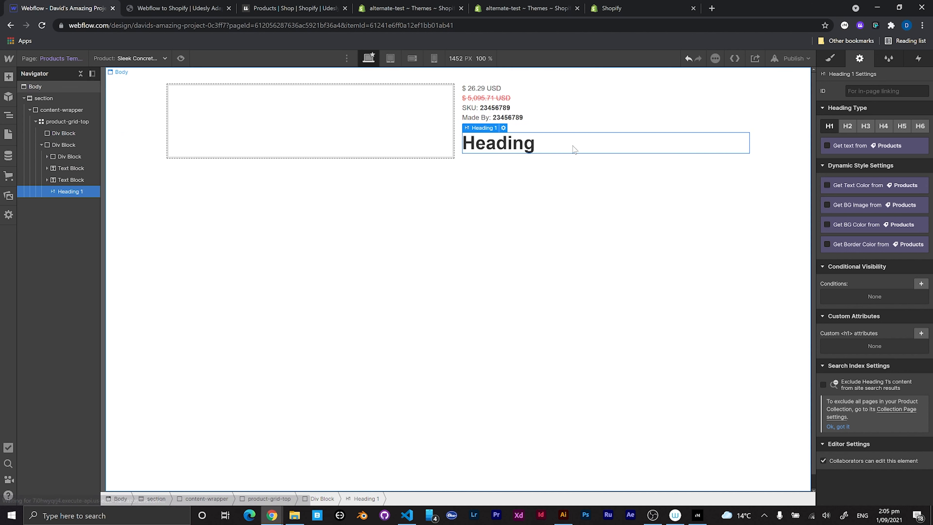
Step: Bind the heading's text to the Name field of Products
{"action": "left_click", "coordinate": [827, 146]}
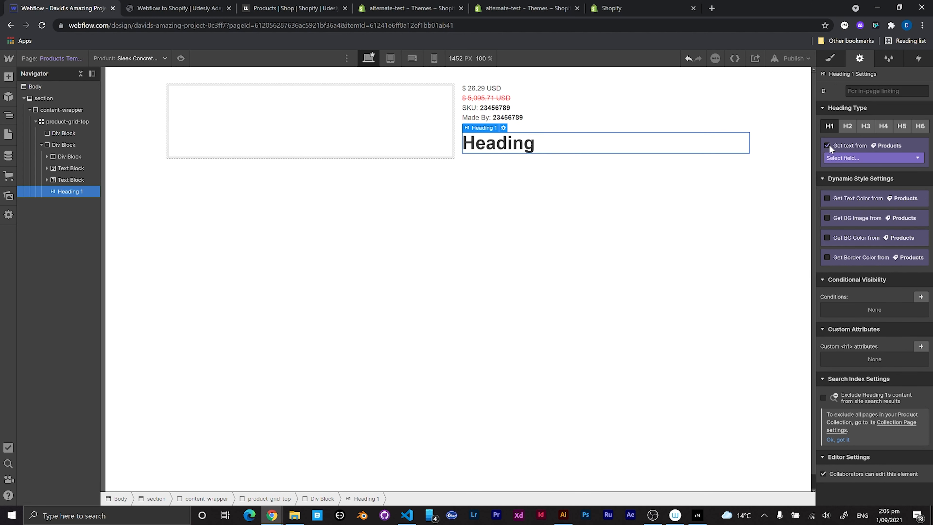
{"action": "left_click", "coordinate": [831, 158]}
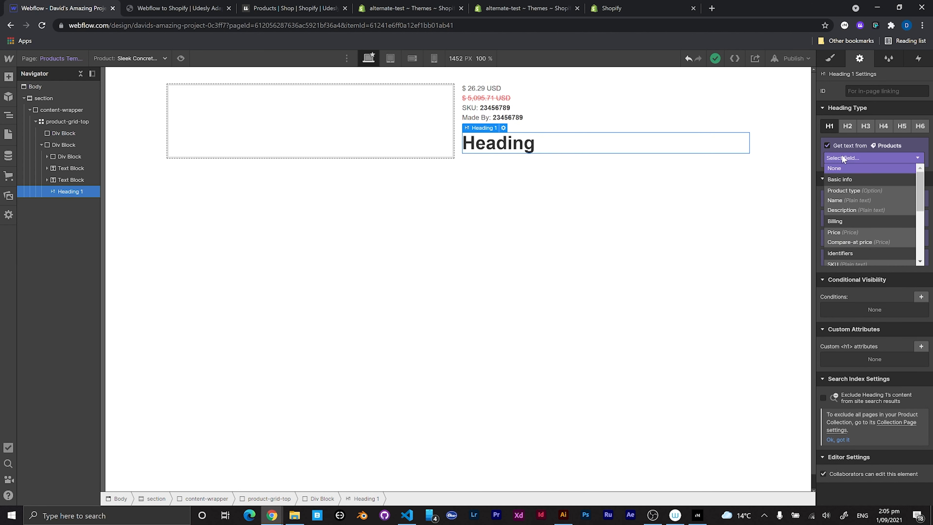
{"action": "left_click", "coordinate": [856, 200]}
{"action": "left_click", "coordinate": [568, 265]}
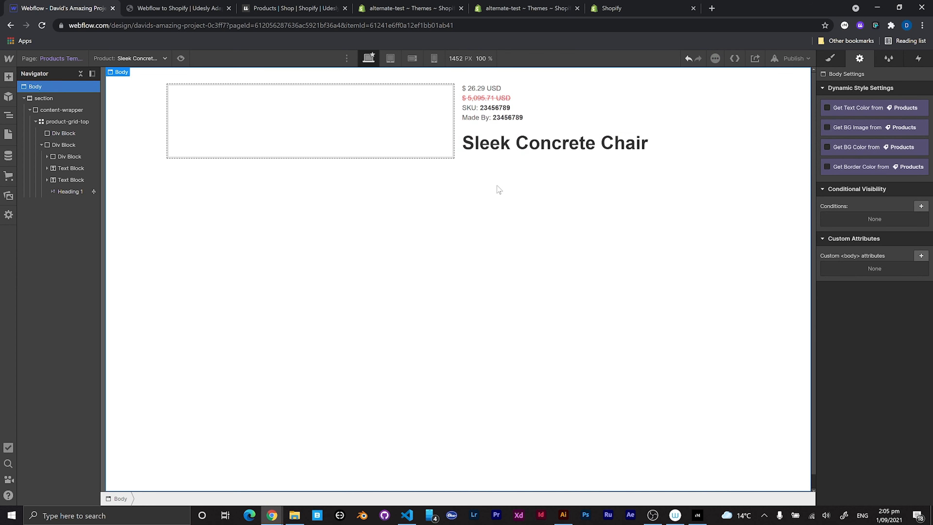
Step: Add a paragraph directly below the product name heading
{"action": "left_click", "coordinate": [496, 145]}
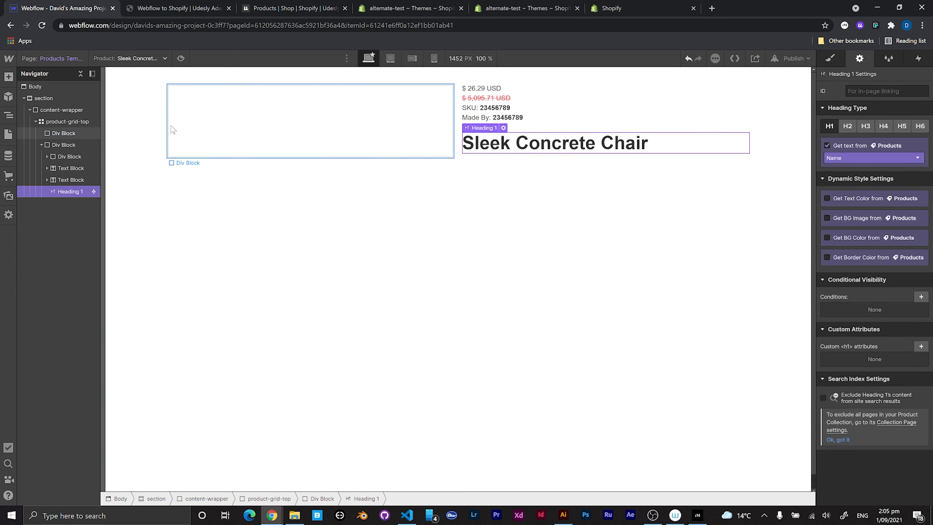
{"action": "left_click", "coordinate": [8, 77]}
{"action": "left_click", "coordinate": [73, 353]}
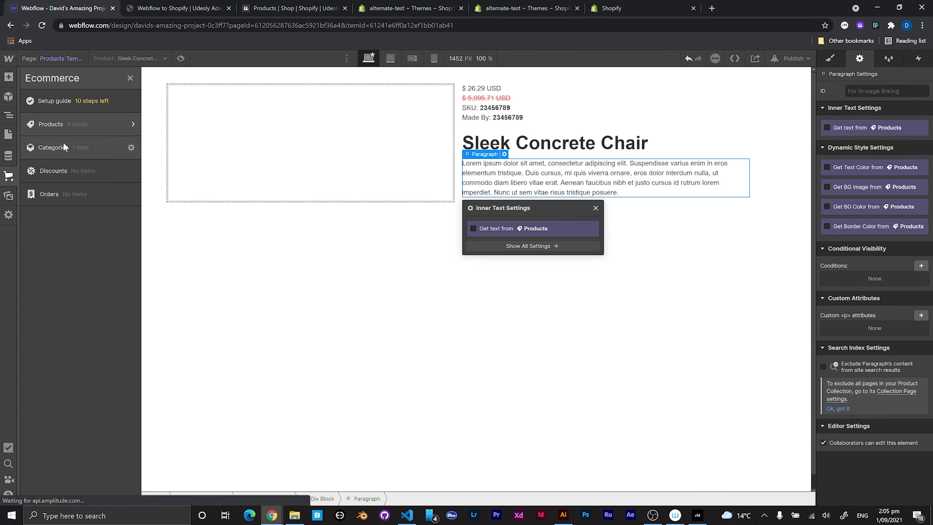
Step: Add a multiple-line plain text custom field labelled "Short Description" to the Products collection and save it
{"action": "left_click", "coordinate": [132, 125]}
{"action": "scroll", "coordinate": [300, 373], "scroll_direction": "down", "scroll_amount": 8}
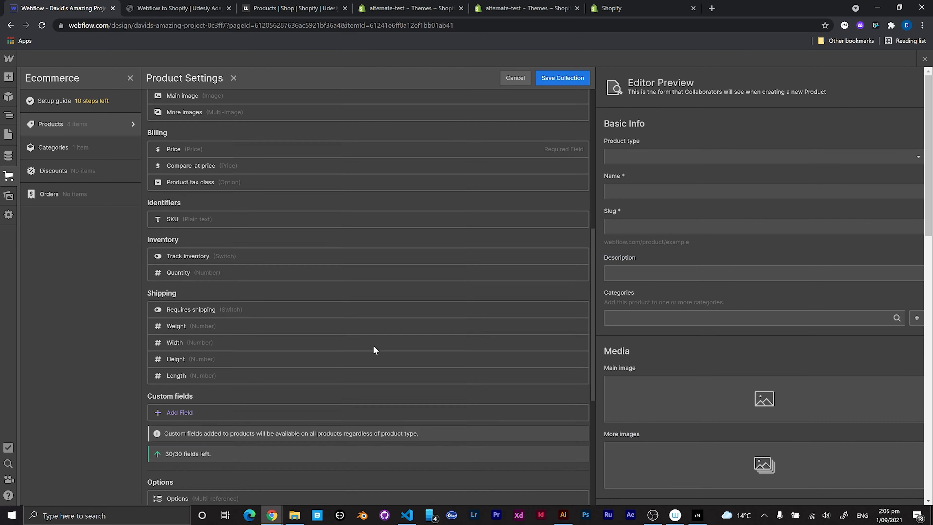
{"action": "left_click", "coordinate": [176, 408]}
{"action": "scroll", "coordinate": [194, 354], "scroll_direction": "down", "scroll_amount": 3}
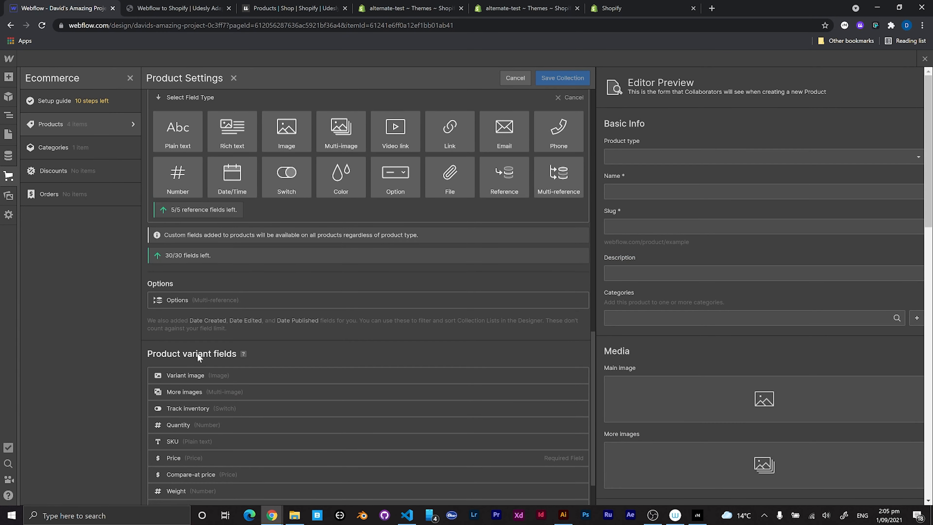
{"action": "left_click", "coordinate": [199, 135]}
{"action": "type", "text": "SH"}
{"action": "key", "text": "BackSpace"}
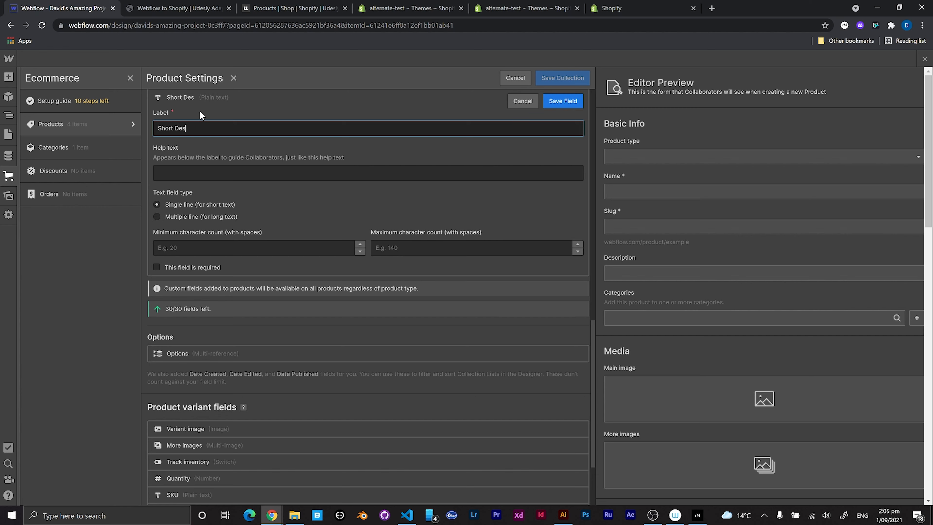
{"action": "type", "text": "hort Description"}
{"action": "left_click", "coordinate": [157, 217]}
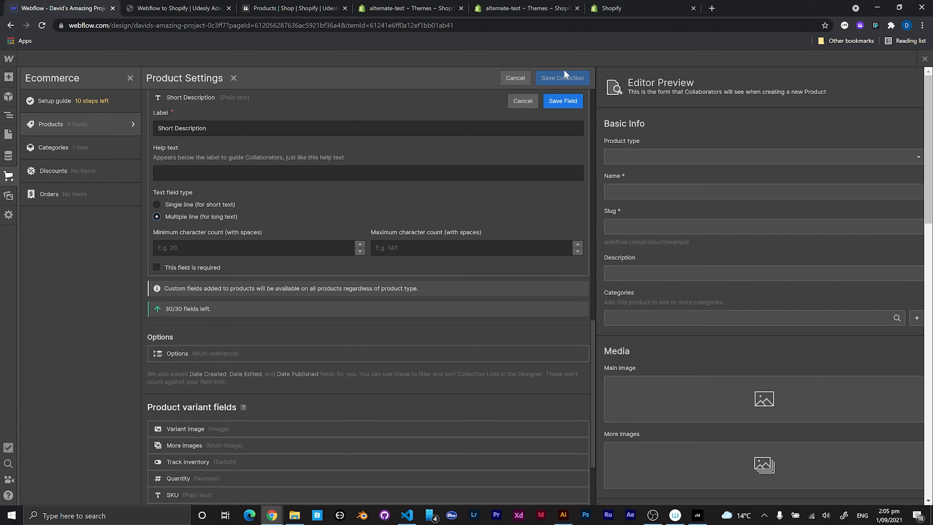
{"action": "left_click", "coordinate": [561, 101]}
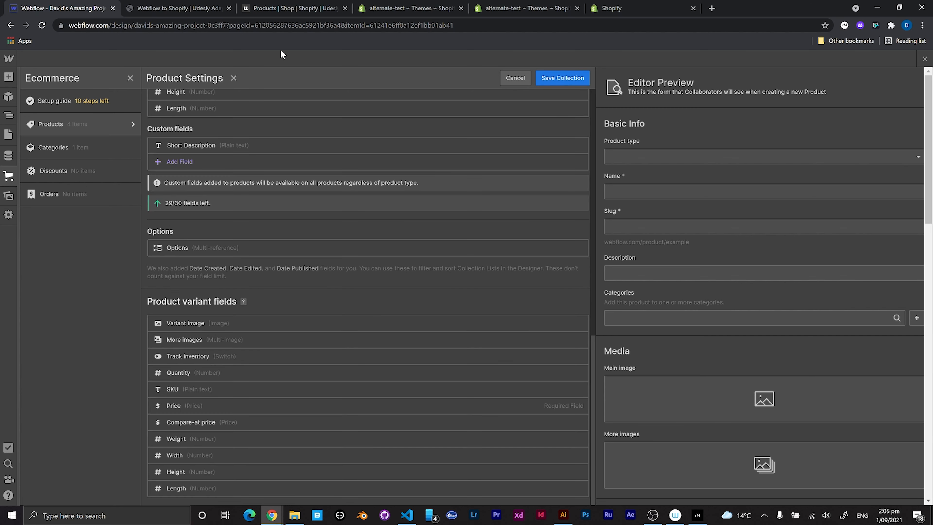
{"action": "left_click", "coordinate": [924, 59]}
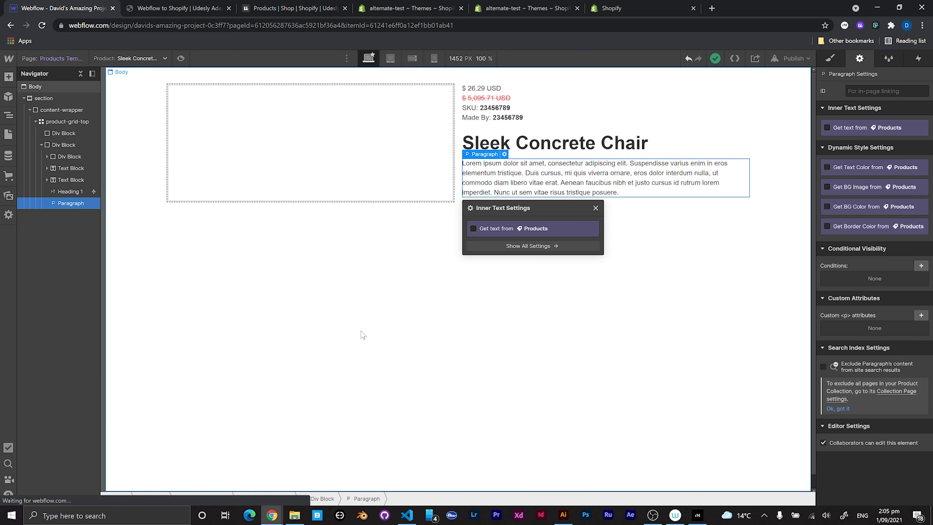
Step: Bind the paragraph's text to the Short Description field of Products
{"action": "left_click", "coordinate": [425, 285]}
{"action": "left_click", "coordinate": [483, 186]}
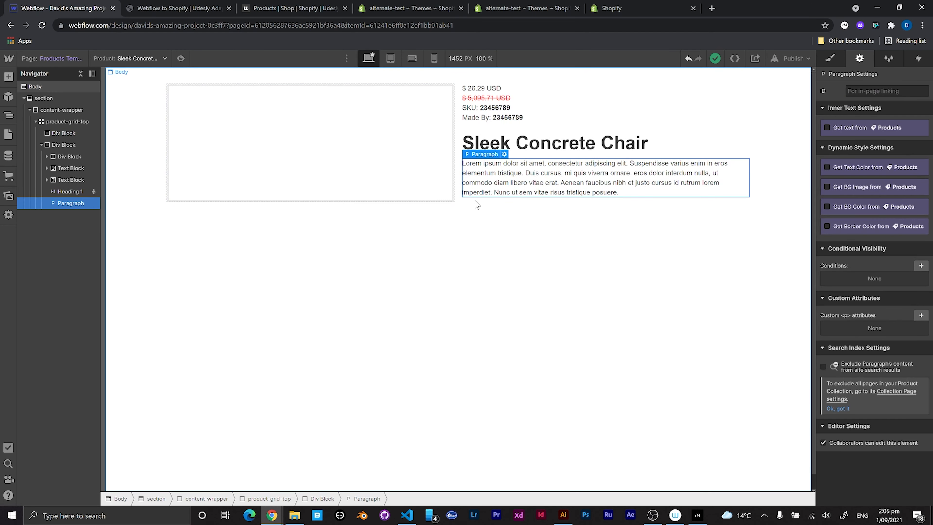
{"action": "left_click", "coordinate": [837, 128]}
{"action": "left_click", "coordinate": [851, 140]}
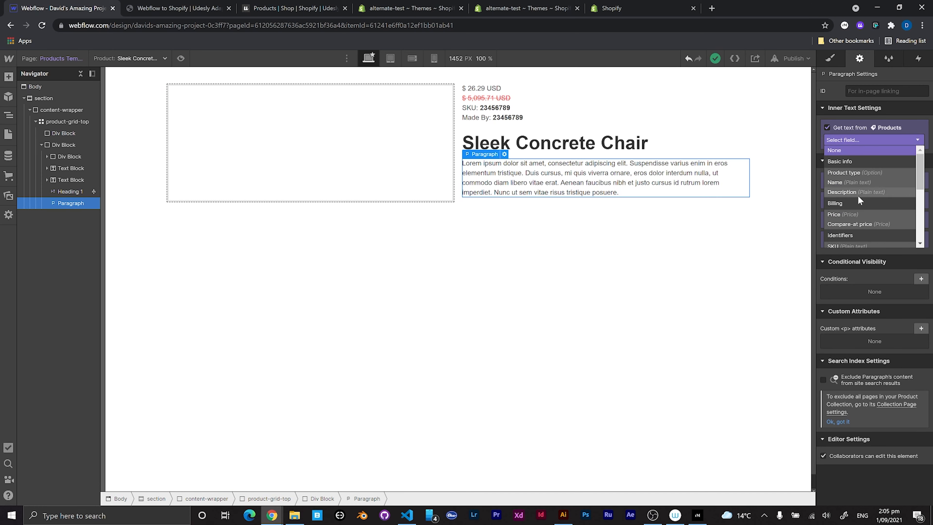
{"action": "scroll", "coordinate": [859, 206], "scroll_direction": "down", "scroll_amount": 5}
{"action": "left_click", "coordinate": [858, 223]}
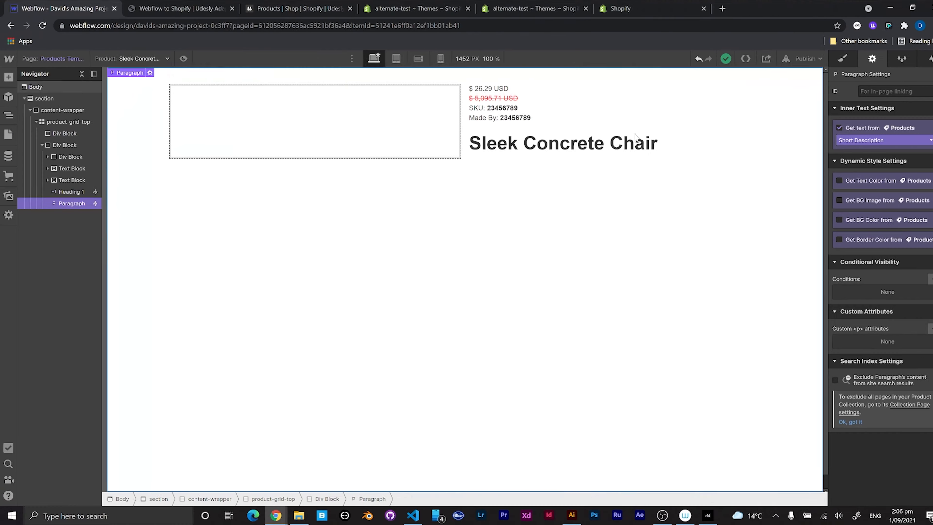
Step: Change the paragraph's bound product field to Description
{"action": "left_click", "coordinate": [869, 140]}
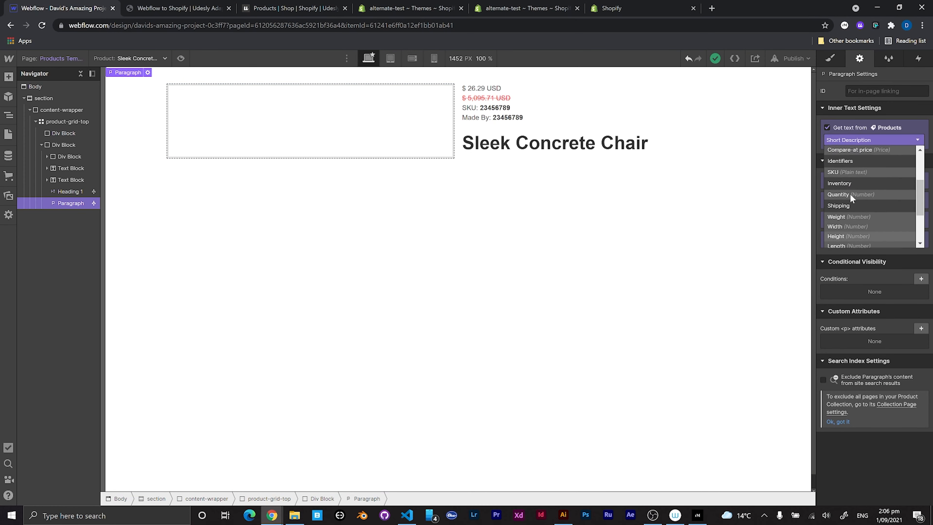
{"action": "scroll", "coordinate": [850, 162], "scroll_direction": "up", "scroll_amount": 3}
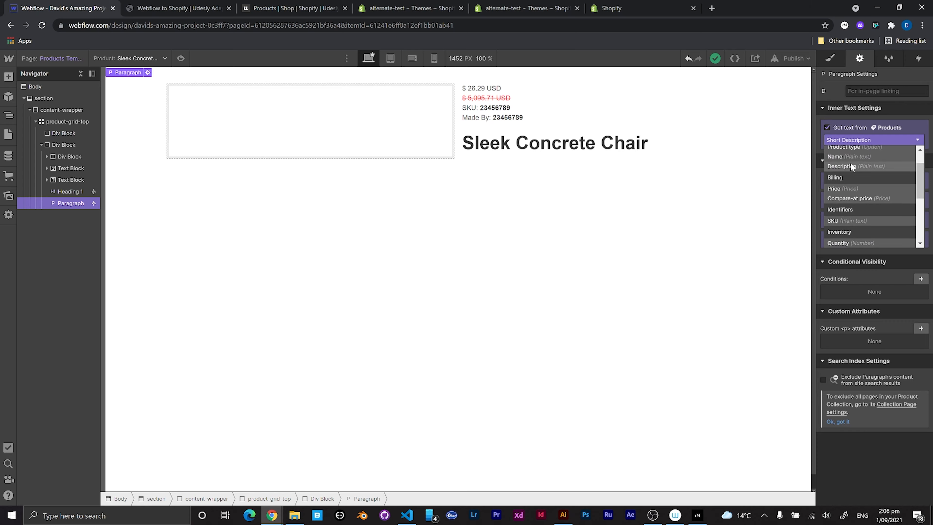
{"action": "left_click", "coordinate": [847, 163]}
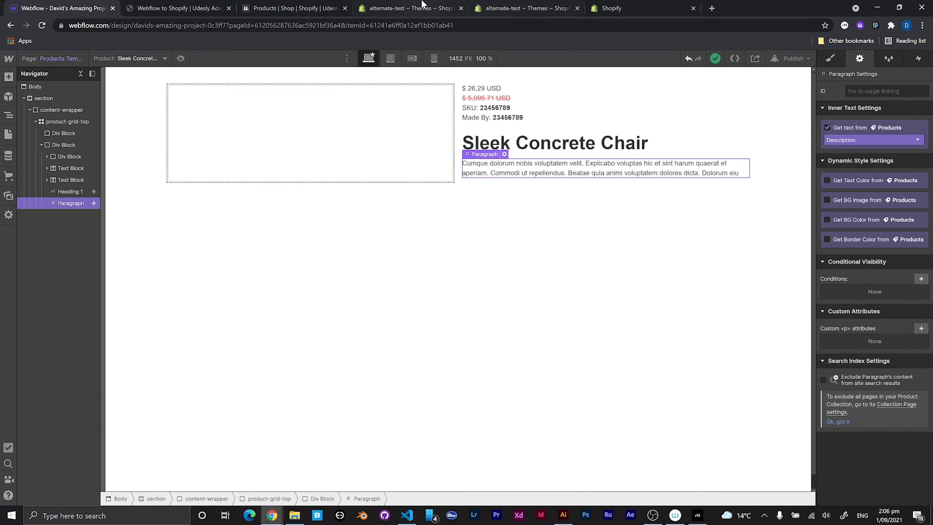
Step: Switch to the Shopify admin, open the product Copy of Handmade Concrete Towels and start a numbered list in its description
{"action": "left_click", "coordinate": [422, 5]}
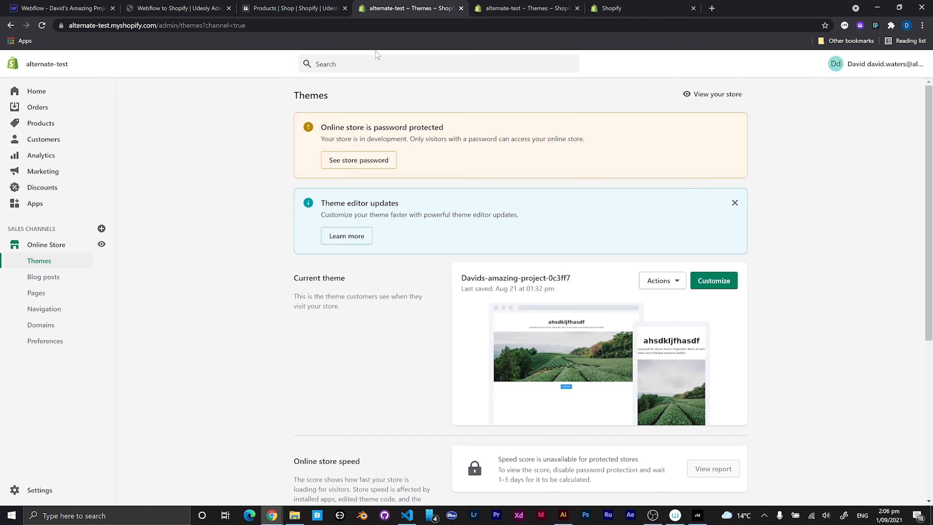
{"action": "left_click", "coordinate": [33, 125]}
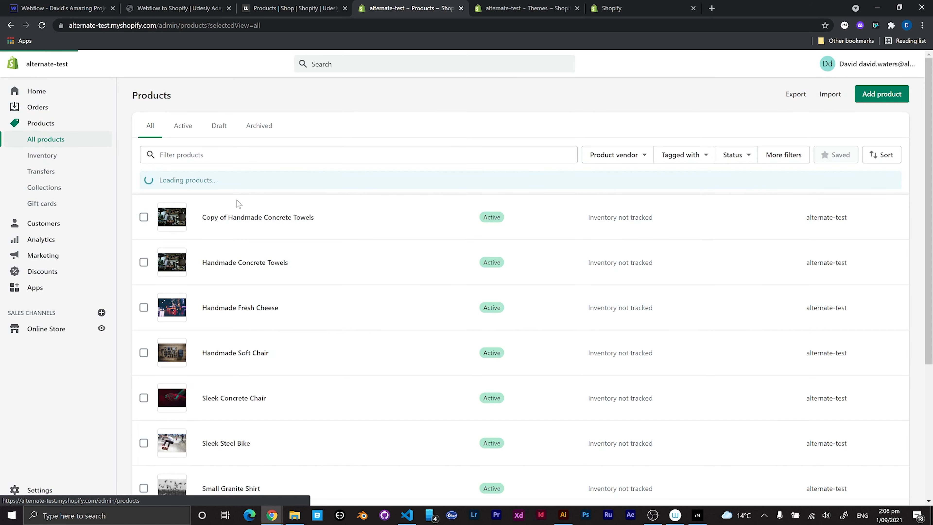
{"action": "left_click", "coordinate": [257, 214]}
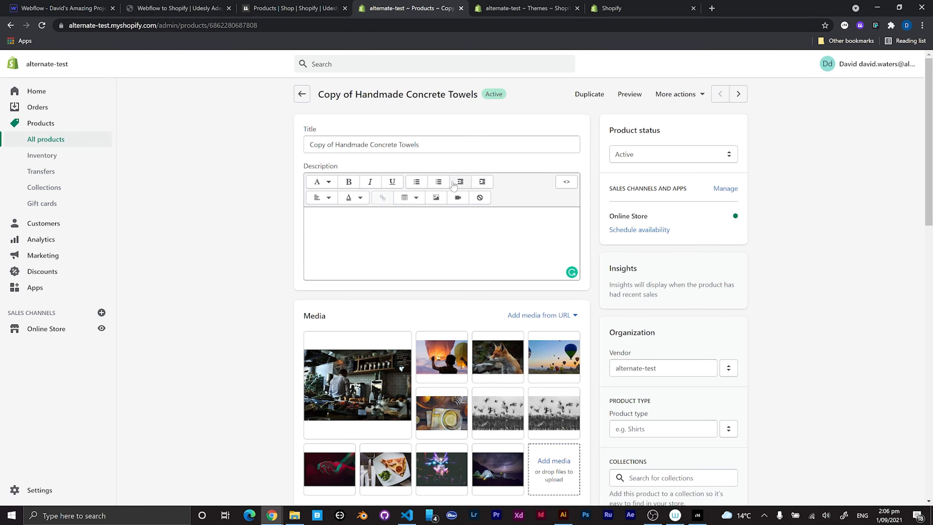
{"action": "left_click", "coordinate": [454, 185]}
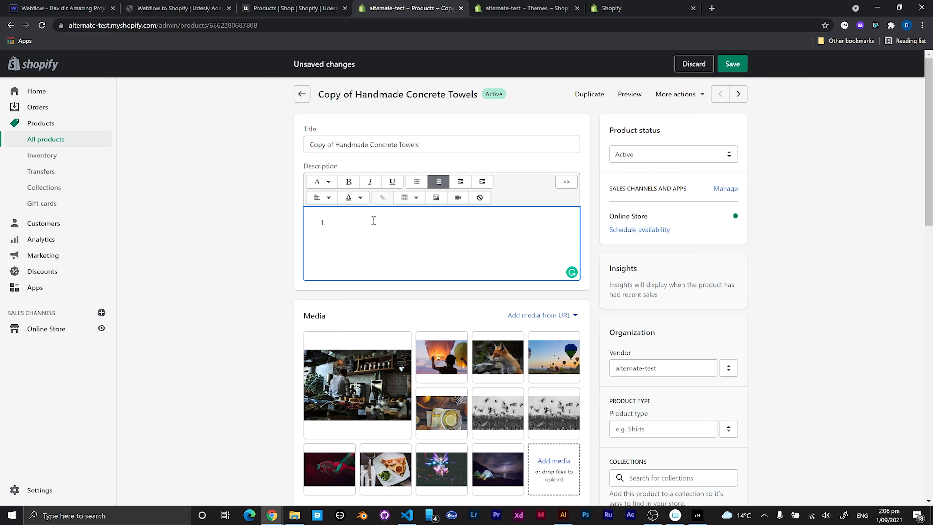